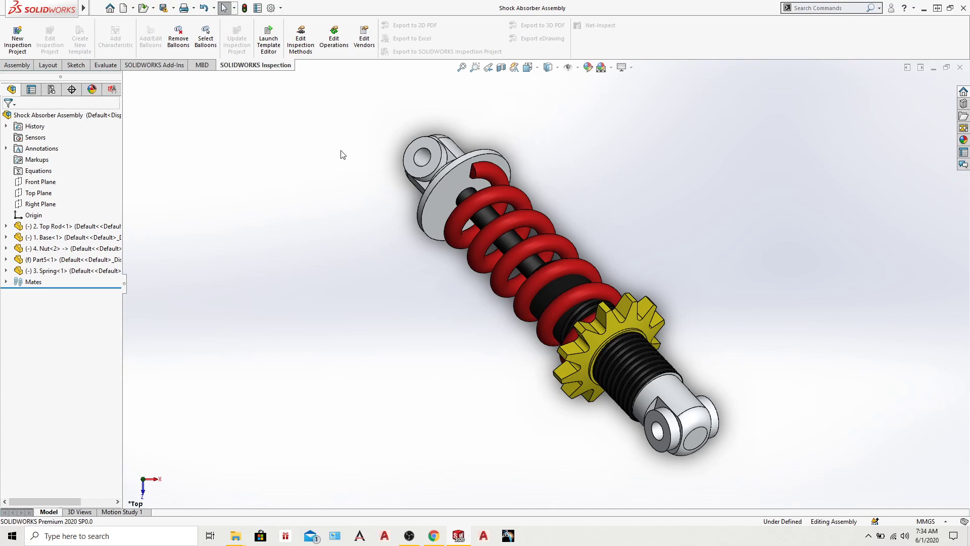
# Orbit the shock absorber to inspect it lying horizontal and standing upright
pyautogui.click(97, 8)
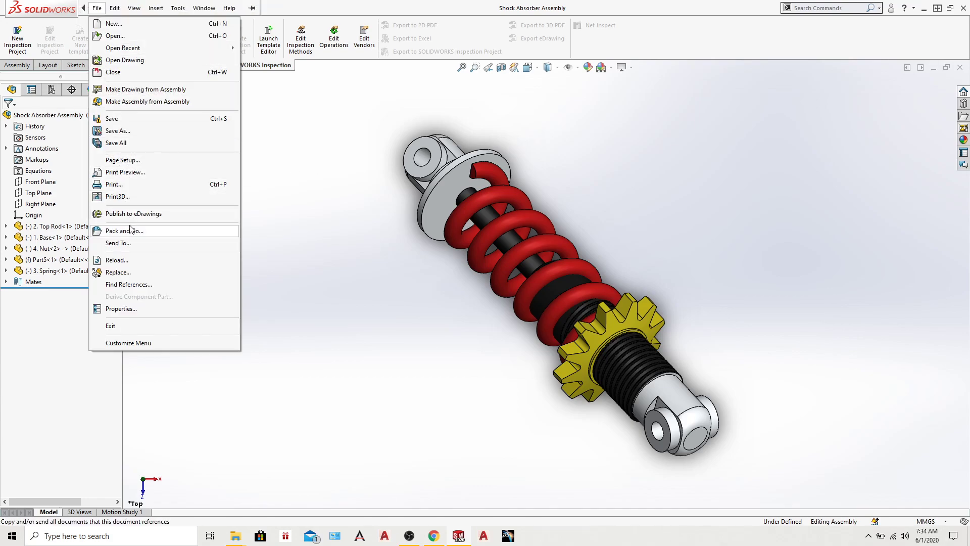
pyautogui.click(271, 232)
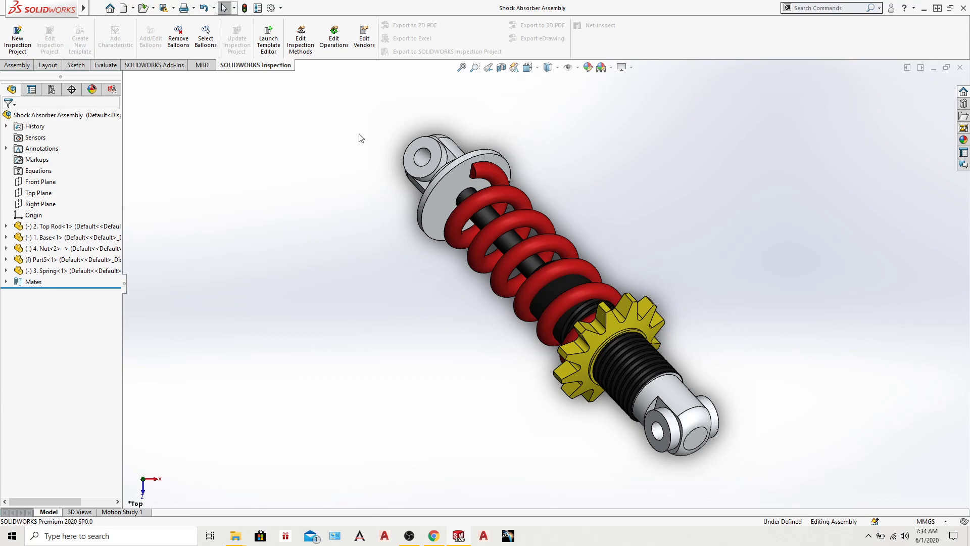
pyautogui.moveTo(357, 136); pyautogui.dragTo(261, 160, button='middle')
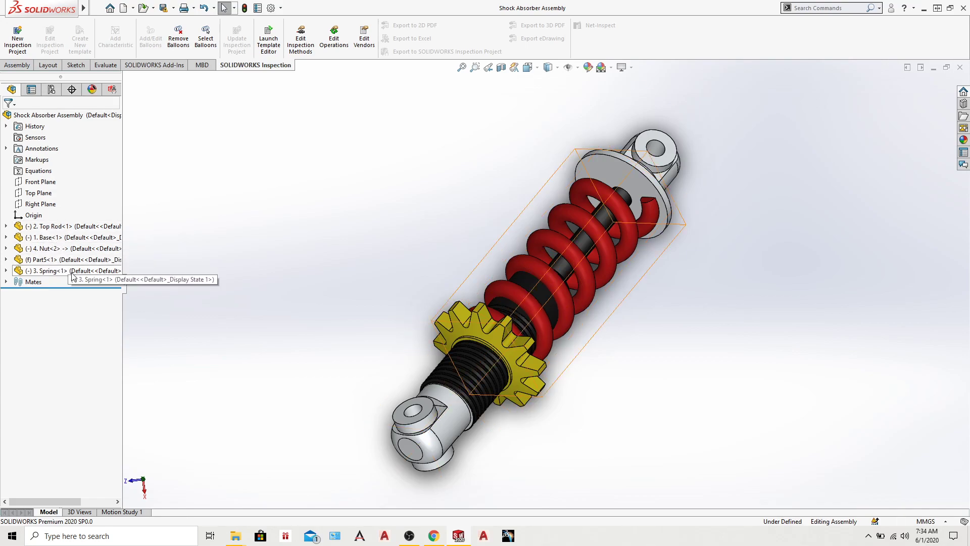
pyautogui.moveTo(300, 224); pyautogui.dragTo(233, 266, button='middle')
pyautogui.moveTo(240, 216)
pyautogui.mouseDown(button='middle')
pyautogui.moveTo(251, 384)
pyautogui.moveTo(251, 223)
pyautogui.mouseUp(button='middle')
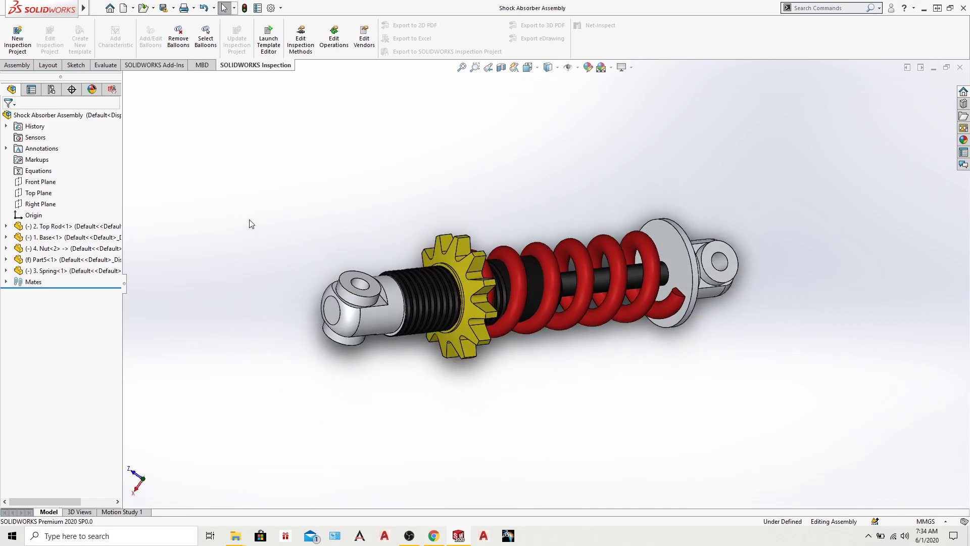
pyautogui.moveTo(435, 178); pyautogui.dragTo(352, 276, button='middle')
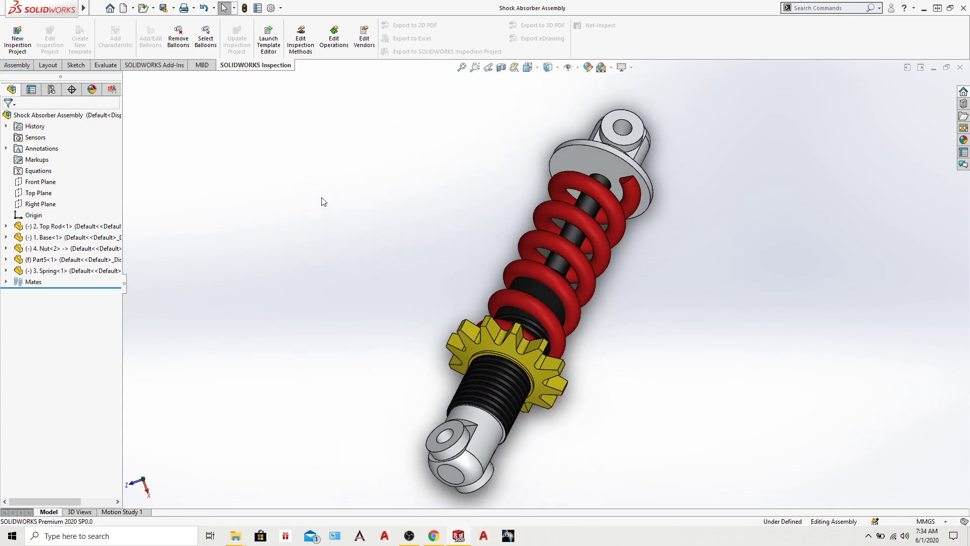
# Launch Pack and Go for the shock absorber assembly from the File menu
pyautogui.moveTo(84, 8)
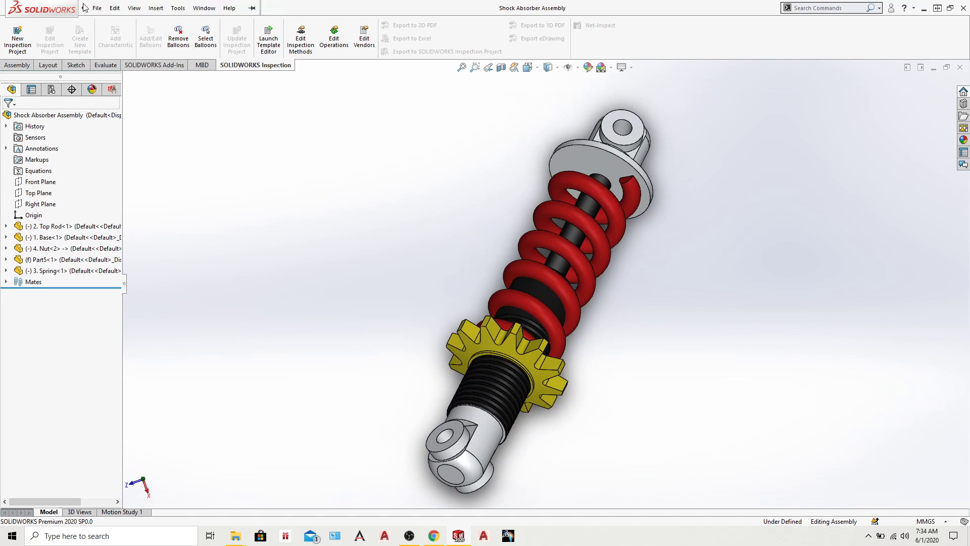
pyautogui.click(95, 7)
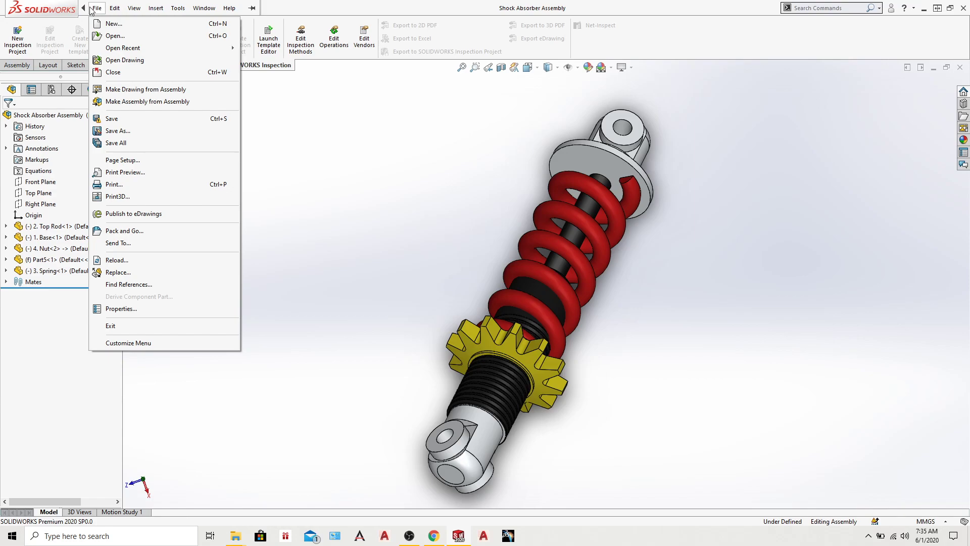
pyautogui.click(133, 231)
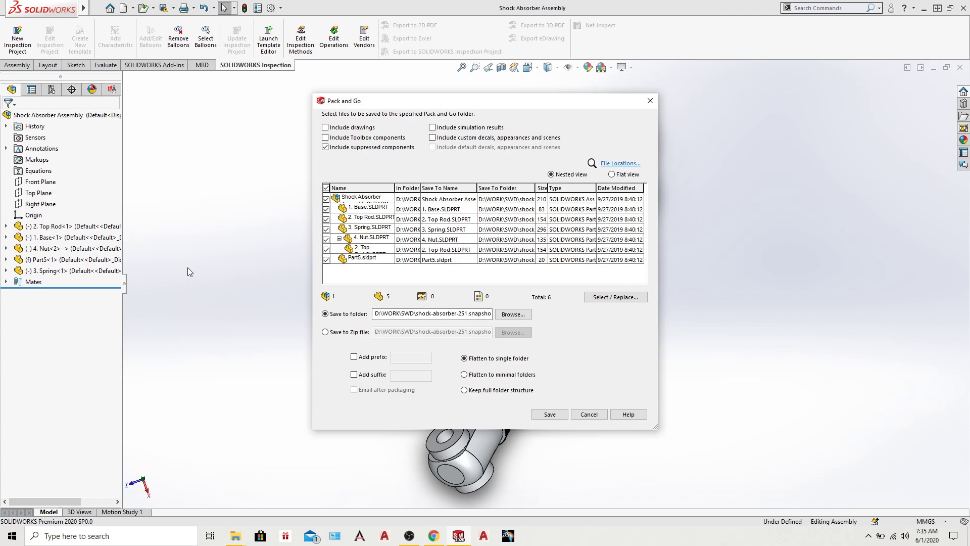
# Browse to the Desktop and select the P&G folder as the save-to folder
pyautogui.click(513, 314)
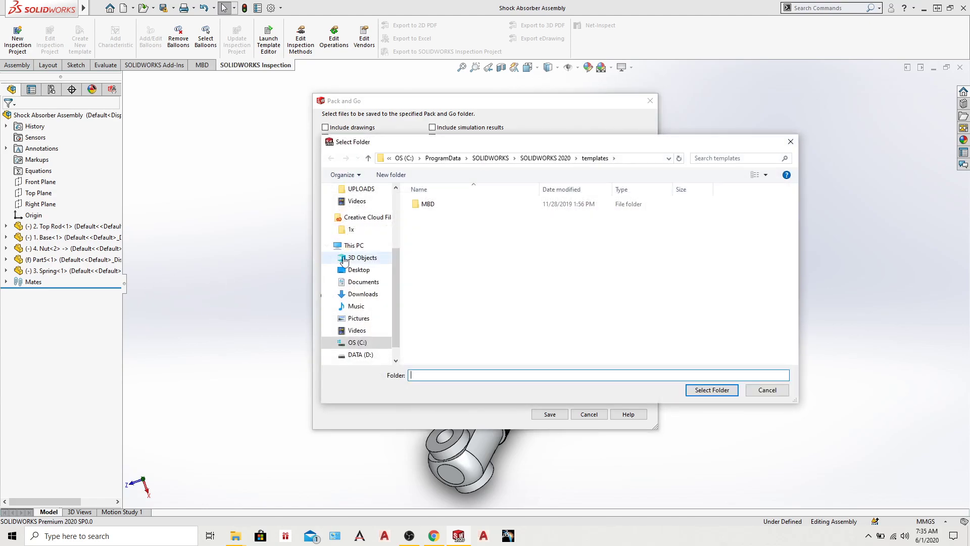
pyautogui.scroll(3, 358, 224)
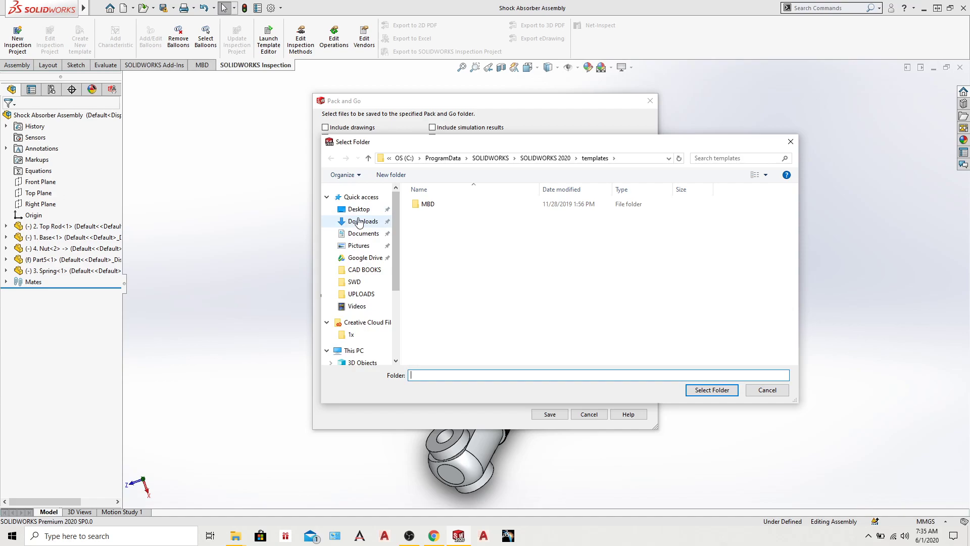
pyautogui.click(359, 208)
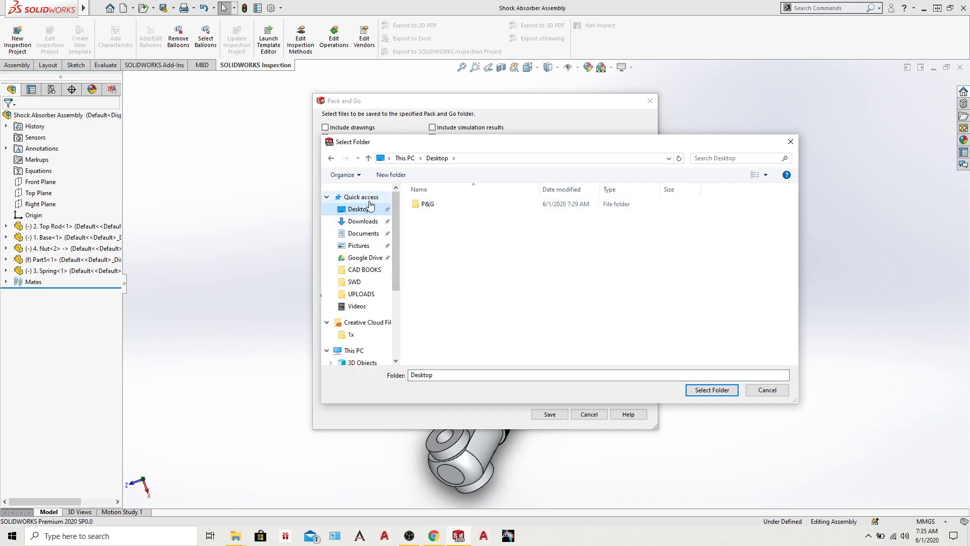
pyautogui.doubleClick(475, 209)
pyautogui.click(437, 158)
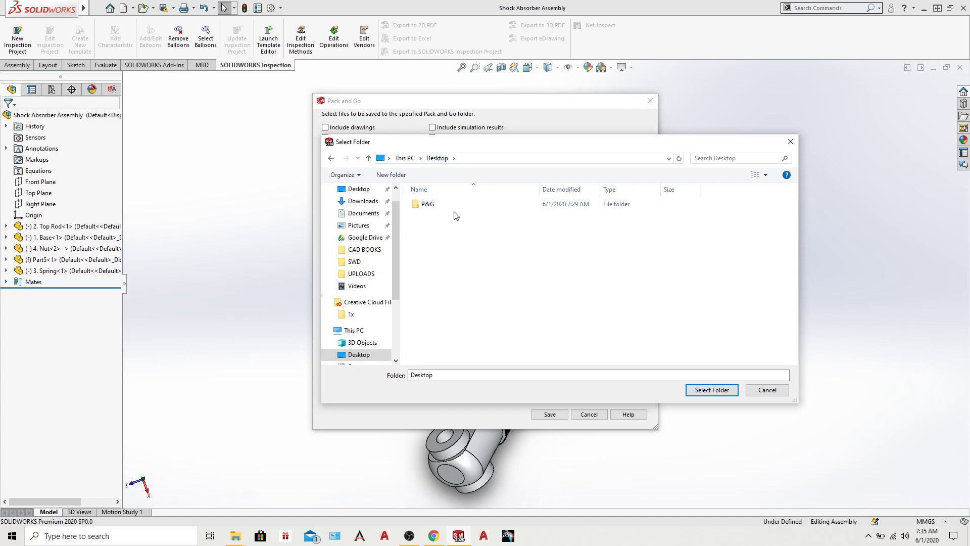
pyautogui.doubleClick(457, 210)
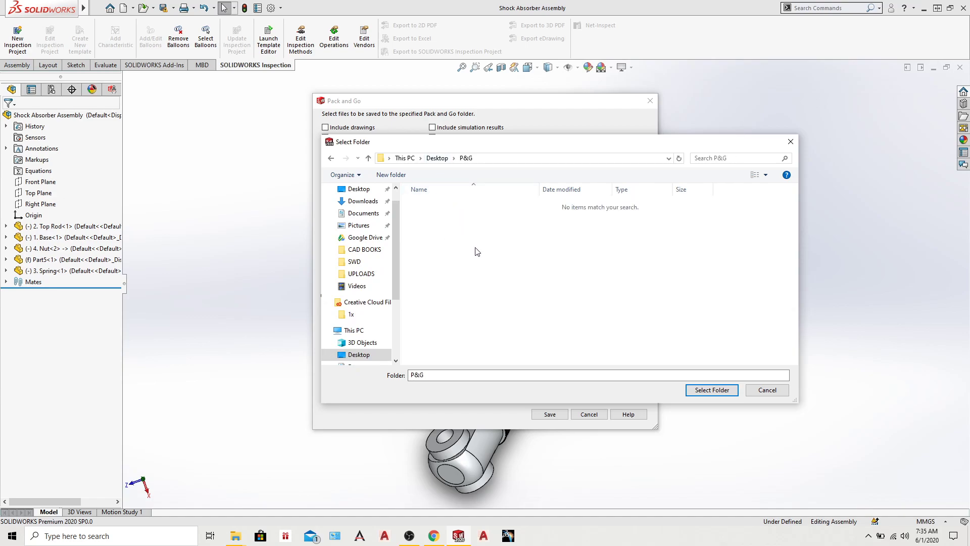
pyautogui.click(437, 158)
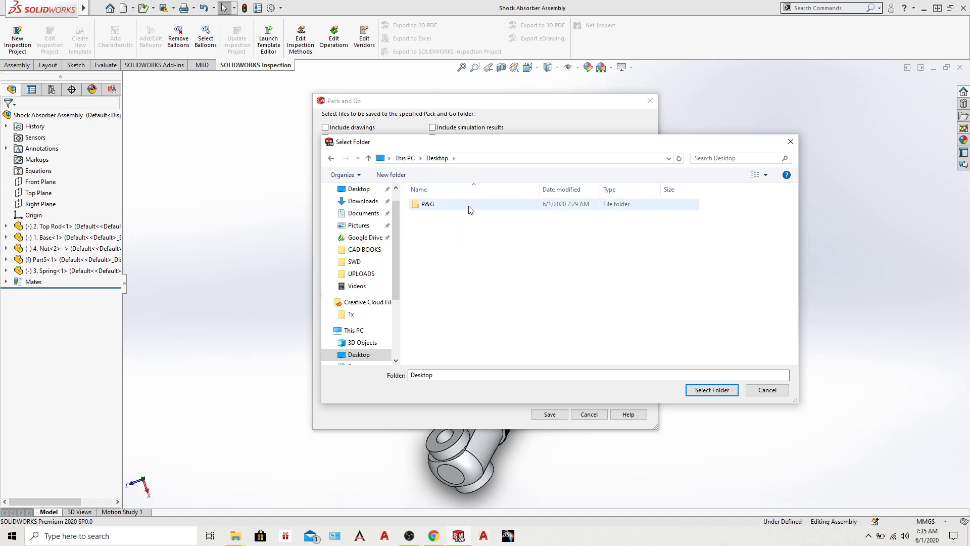
pyautogui.doubleClick(469, 210)
pyautogui.click(438, 159)
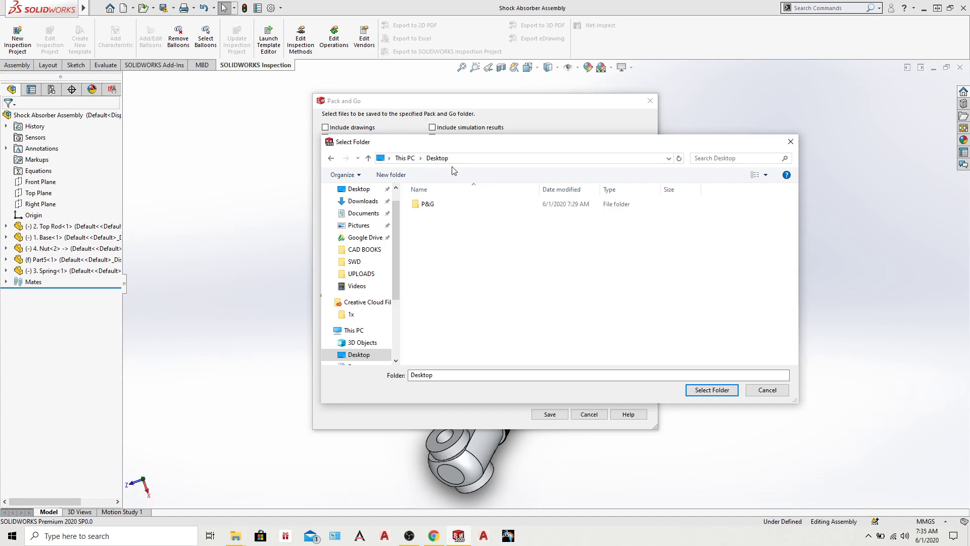
pyautogui.doubleClick(453, 210)
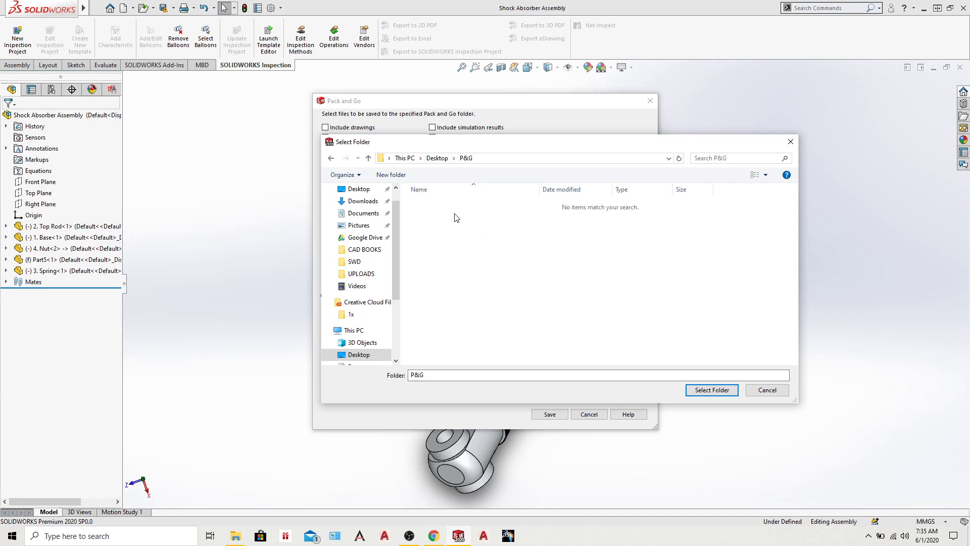
pyautogui.click(699, 395)
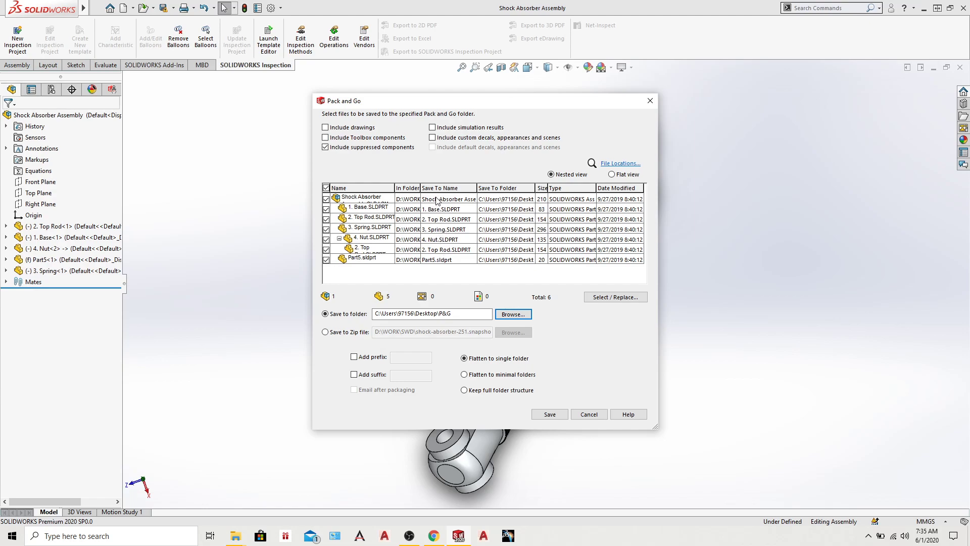
# Open the assembly's Save To Name rename and leave it unchanged
pyautogui.click(438, 201)
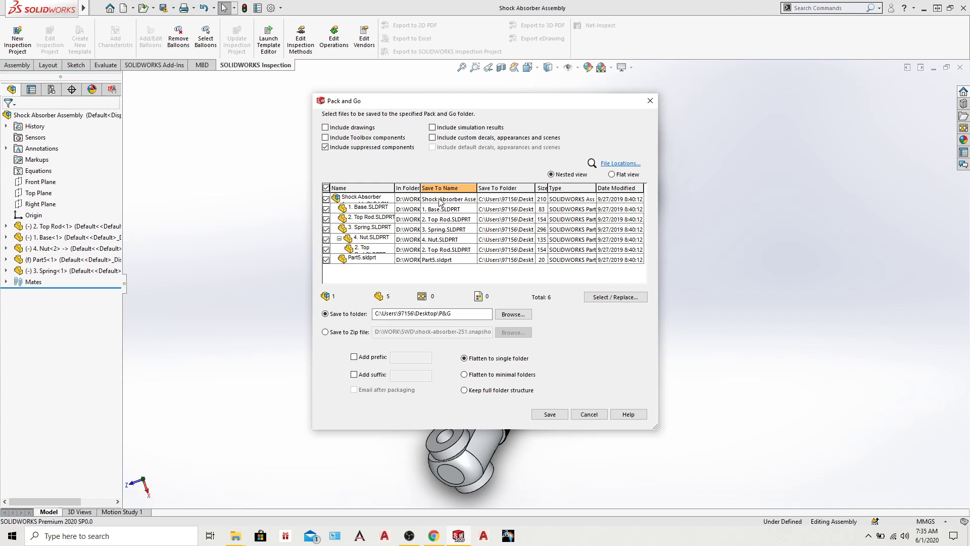
pyautogui.doubleClick(440, 201)
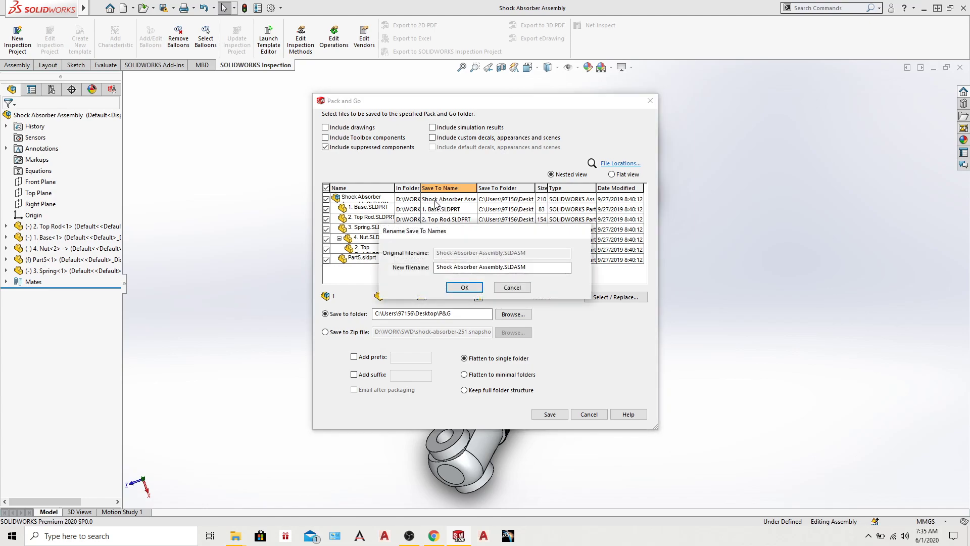
pyautogui.click(511, 288)
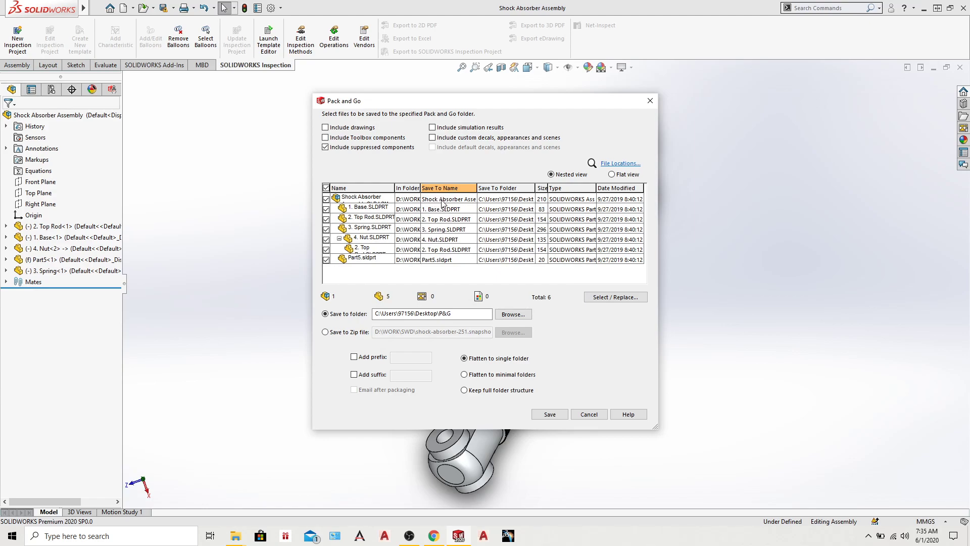
pyautogui.doubleClick(442, 202)
pyautogui.click(525, 268)
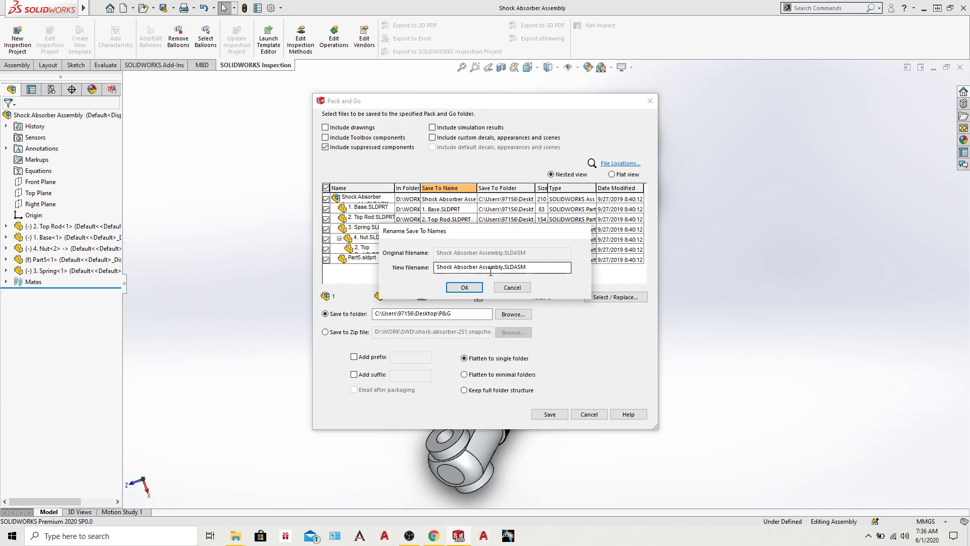
pyautogui.click(475, 288)
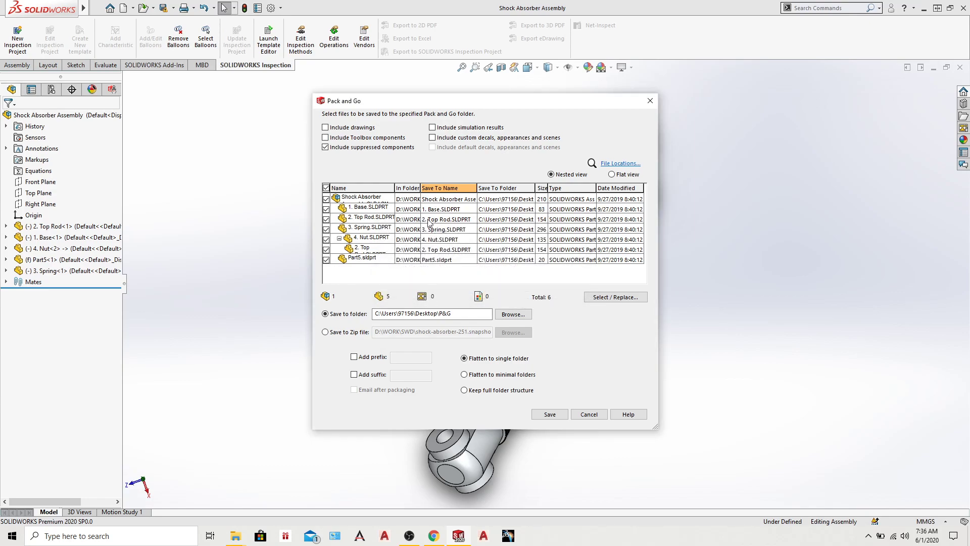
# Strip the 1., 2. and 3. prefixes from Base, Top Rod and Spring
pyautogui.doubleClick(439, 209)
pyautogui.click(442, 268)
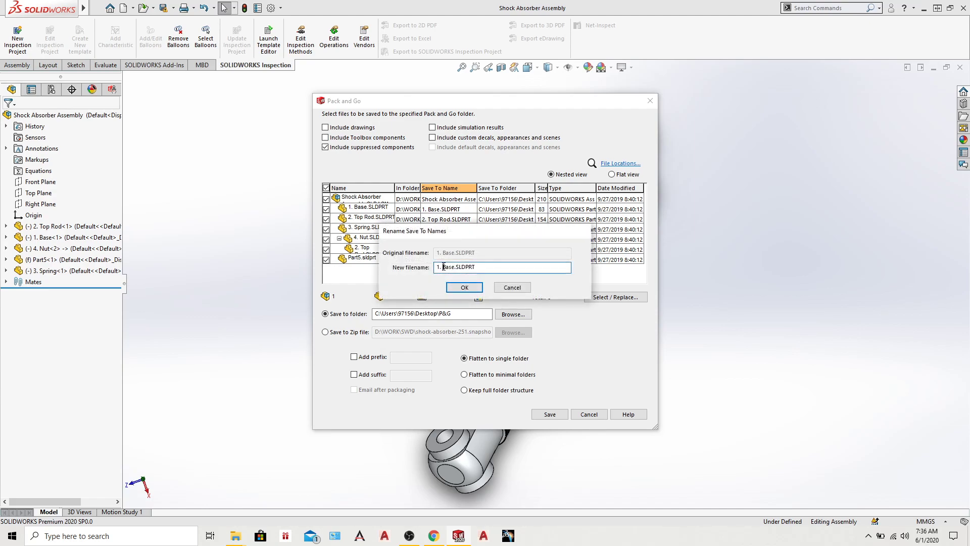
pyautogui.press('BackSpace')
pyautogui.press('BackSpace')
pyautogui.press('BackSpace')
pyautogui.click(464, 287)
pyautogui.doubleClick(429, 221)
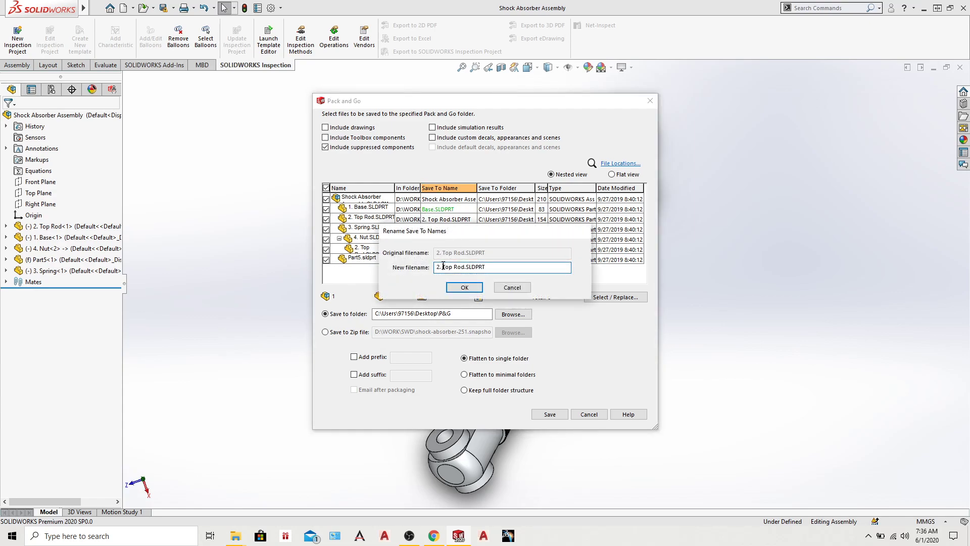
pyautogui.press('BackSpace')
pyautogui.press('BackSpace')
pyautogui.press('BackSpace')
pyautogui.click(464, 287)
pyautogui.doubleClick(429, 228)
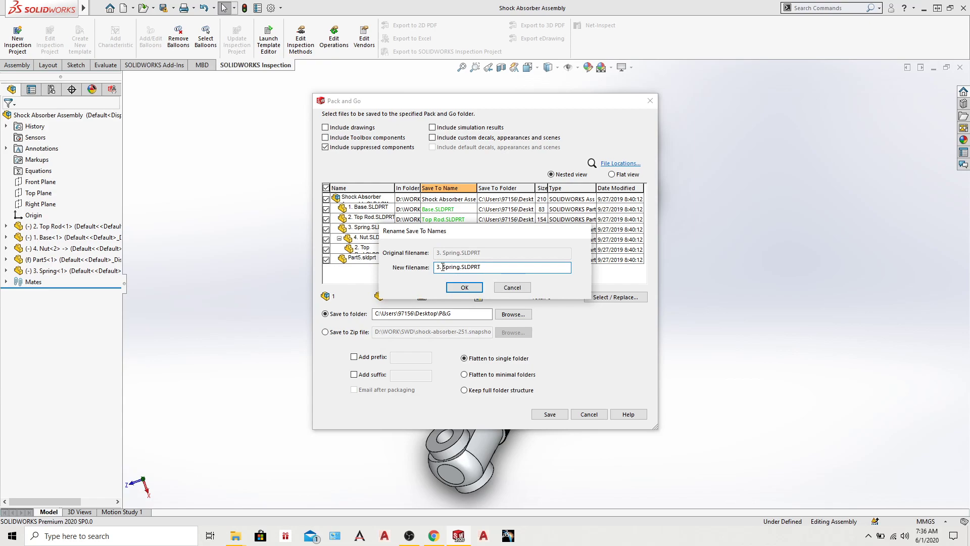
pyautogui.click(442, 266)
pyautogui.press('BackSpace')
pyautogui.press('BackSpace')
pyautogui.press('BackSpace')
# Confirm Spring.SLDPRT, then drop the prefixes from Nut and the second Top Rod copy
pyautogui.click(464, 287)
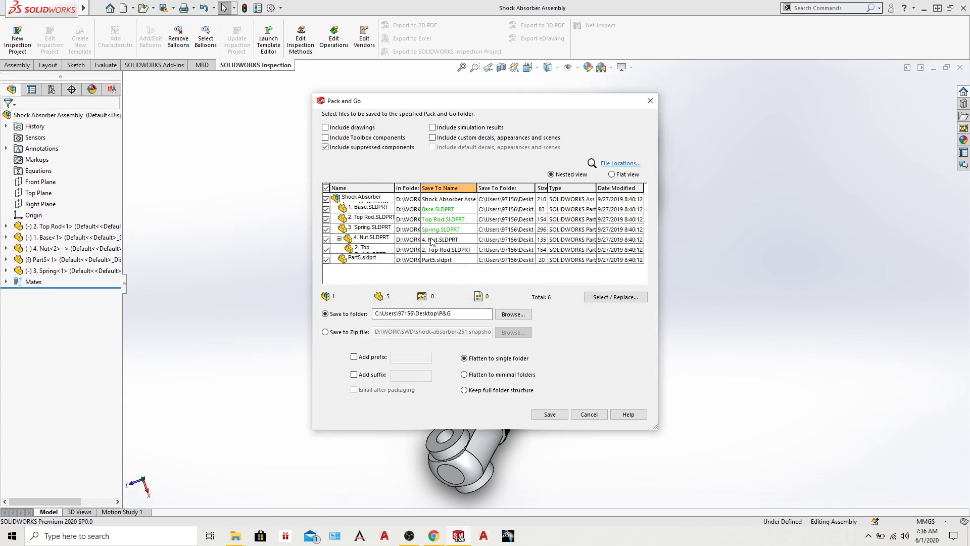
pyautogui.doubleClick(432, 240)
pyautogui.moveTo(442, 266); pyautogui.dragTo(435, 267)
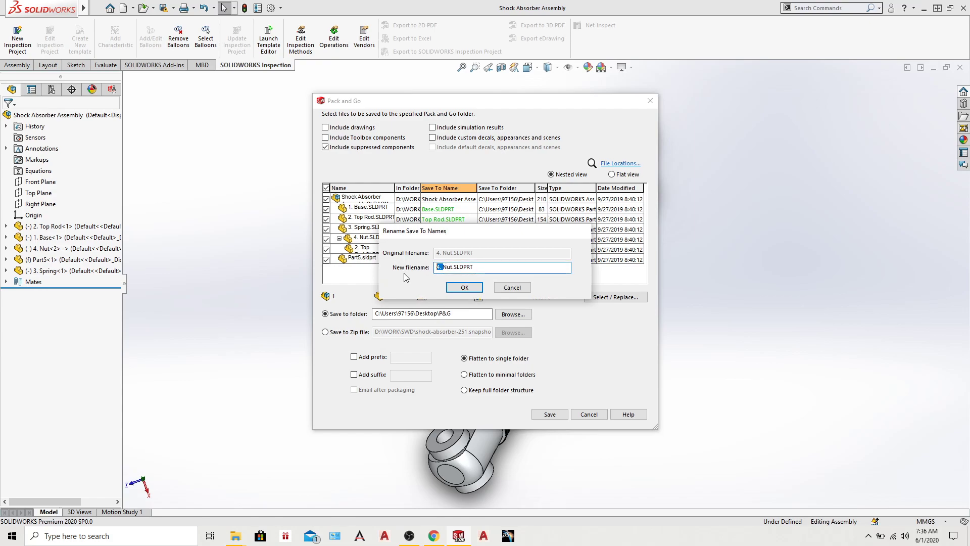
pyautogui.press('BackSpace')
pyautogui.click(464, 287)
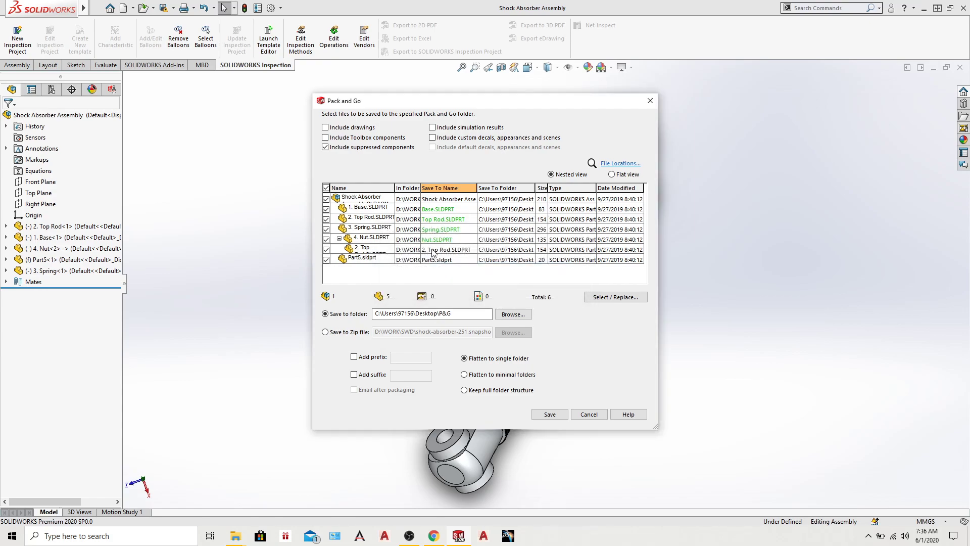
pyautogui.doubleClick(432, 250)
pyautogui.moveTo(443, 267); pyautogui.dragTo(435, 266)
pyautogui.press('BackSpace')
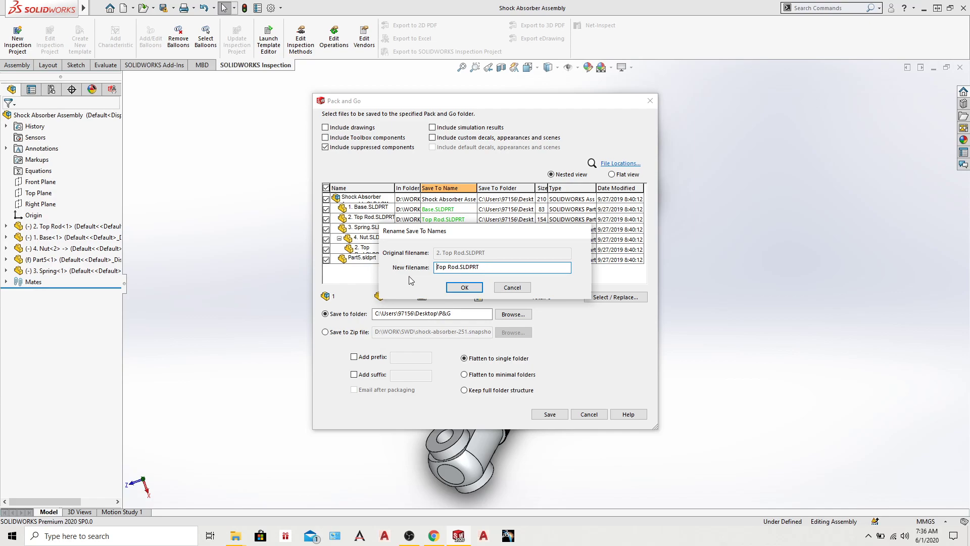
pyautogui.click(461, 288)
# Rename Part5 to 1.sldprt and save the pack to the P&G folder
pyautogui.doubleClick(440, 259)
pyautogui.moveTo(450, 267); pyautogui.dragTo(434, 269)
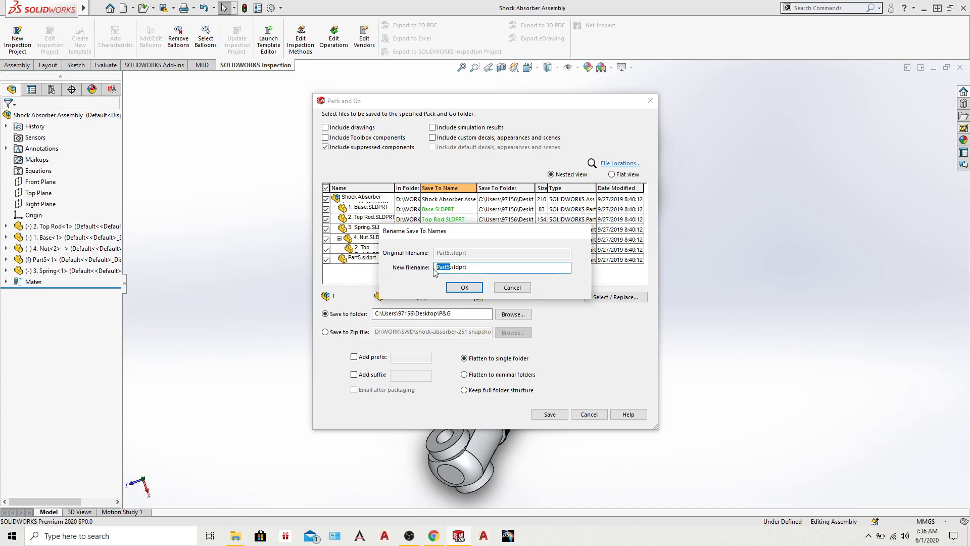
pyautogui.write('2')
pyautogui.press('BackSpace')
pyautogui.write('1')
pyautogui.click(469, 287)
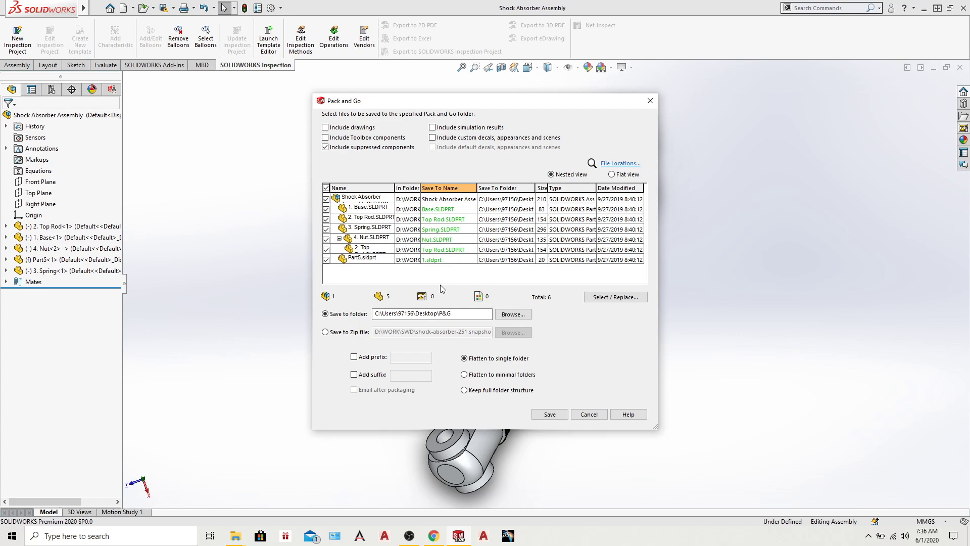
pyautogui.click(550, 415)
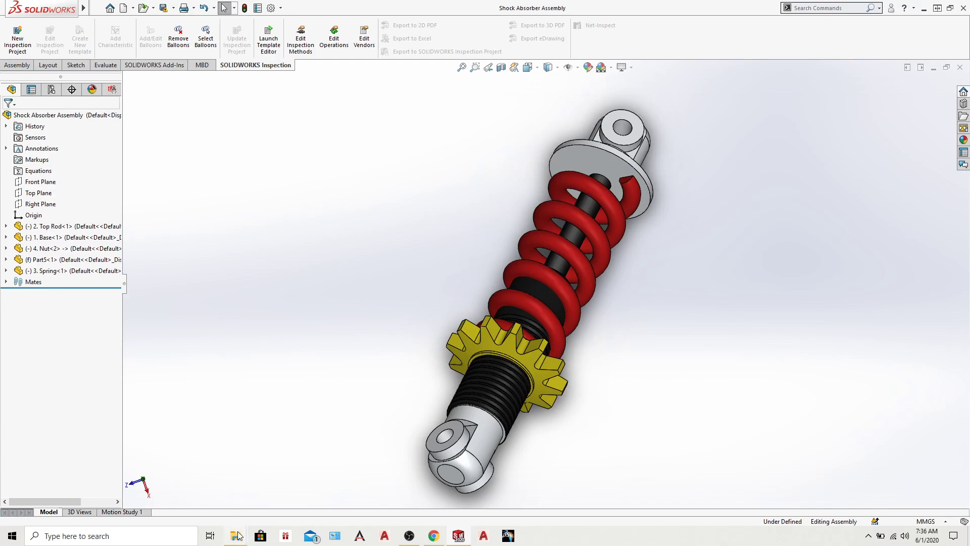
# Open the Desktop's P&G folder in File Explorer to check the six packed files
pyautogui.moveTo(237, 530)
pyautogui.click(353, 495)
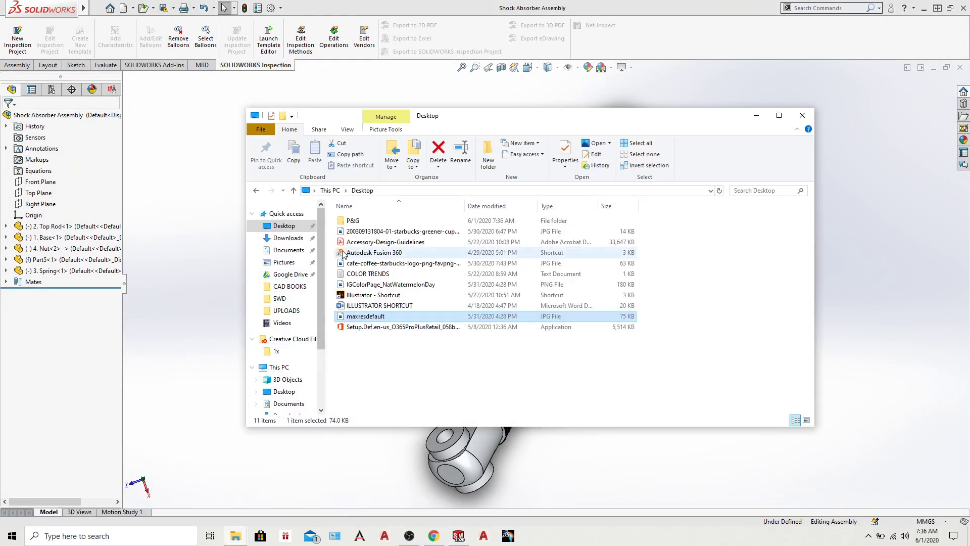
pyautogui.doubleClick(399, 221)
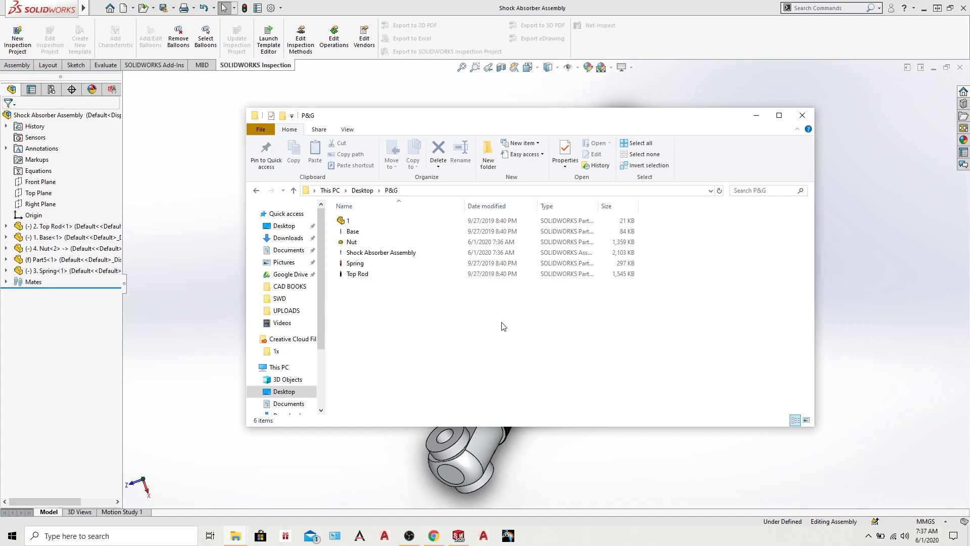
pyautogui.click(893, 314)
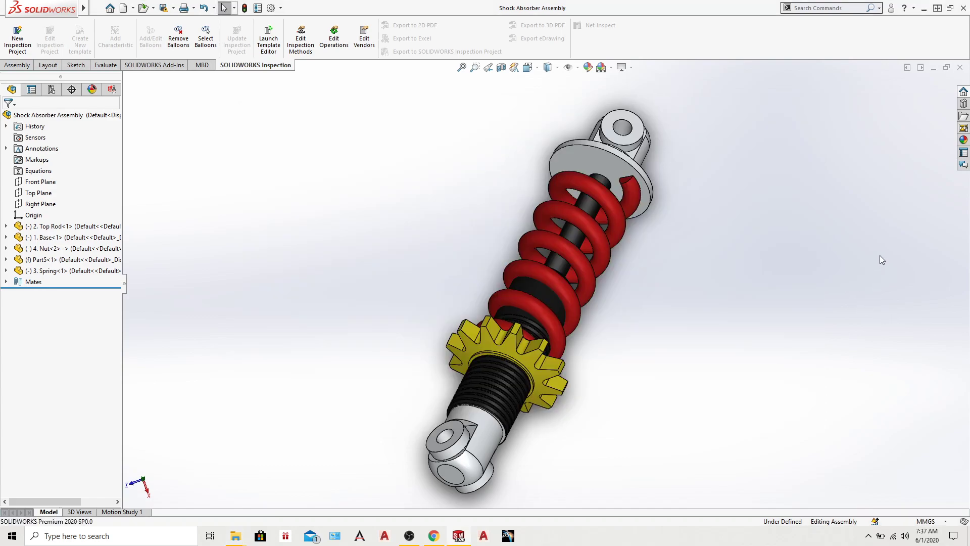